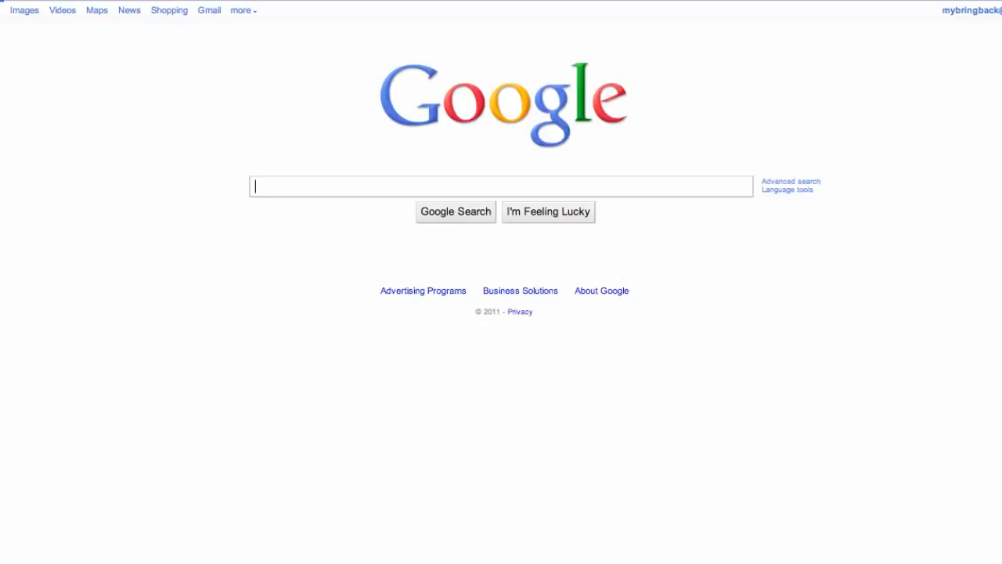
Search Google for "android sdk" and open the Android SDK download page on the Android Developers site.
{"action": "type", "text": "a"}
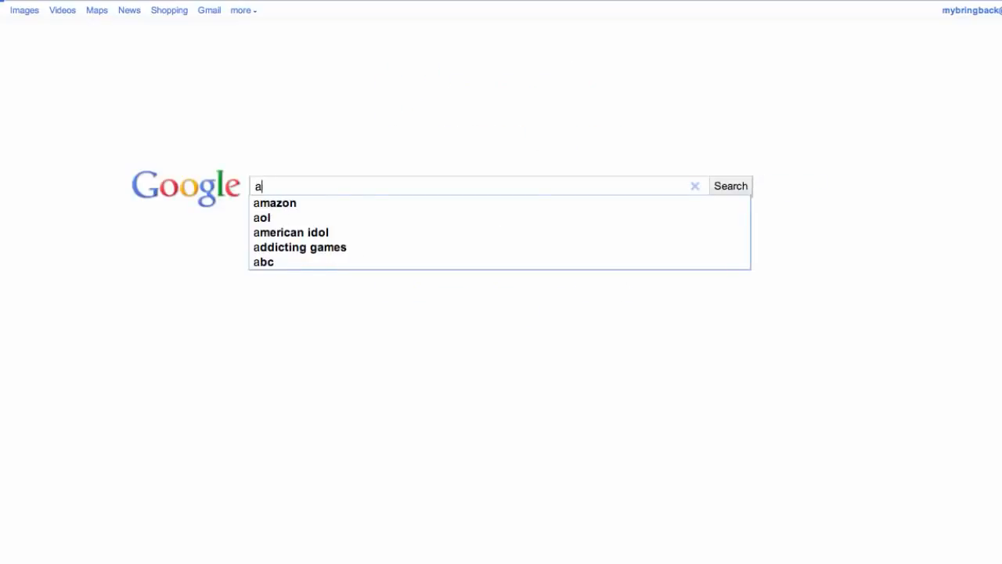
{"action": "type", "text": "ndro"}
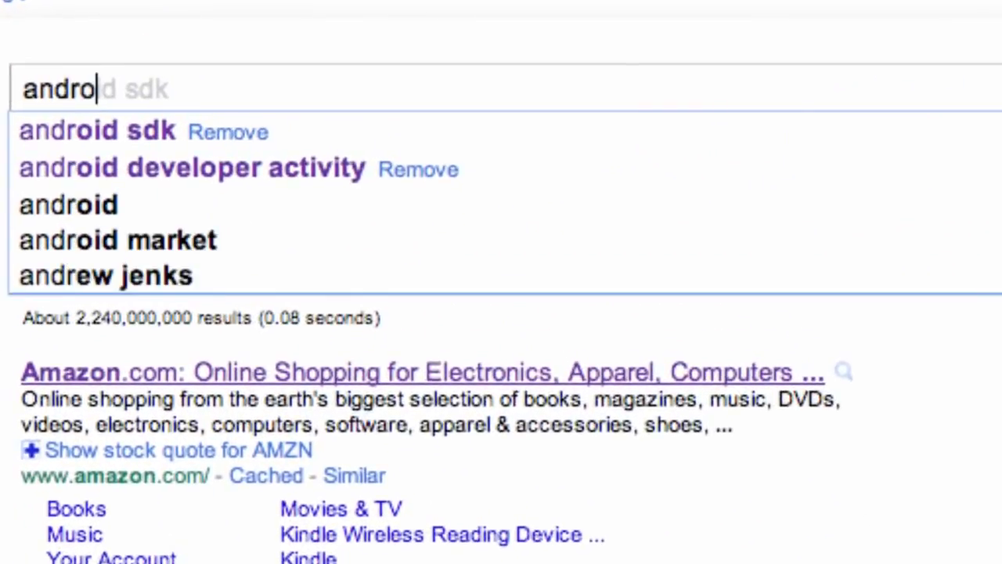
{"action": "type", "text": "id sdk"}
{"action": "key", "text": "Return"}
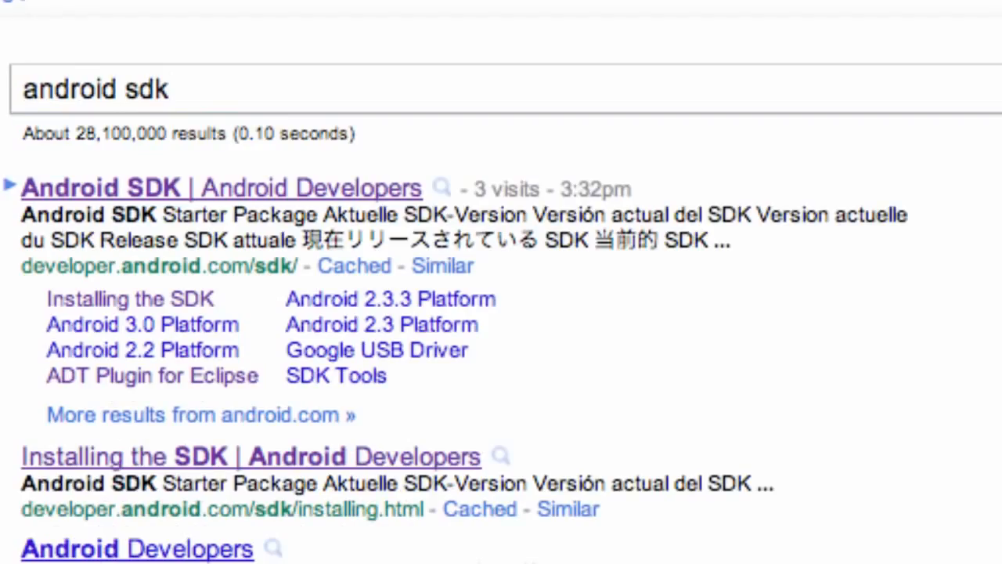
{"action": "left_click", "coordinate": [171, 191]}
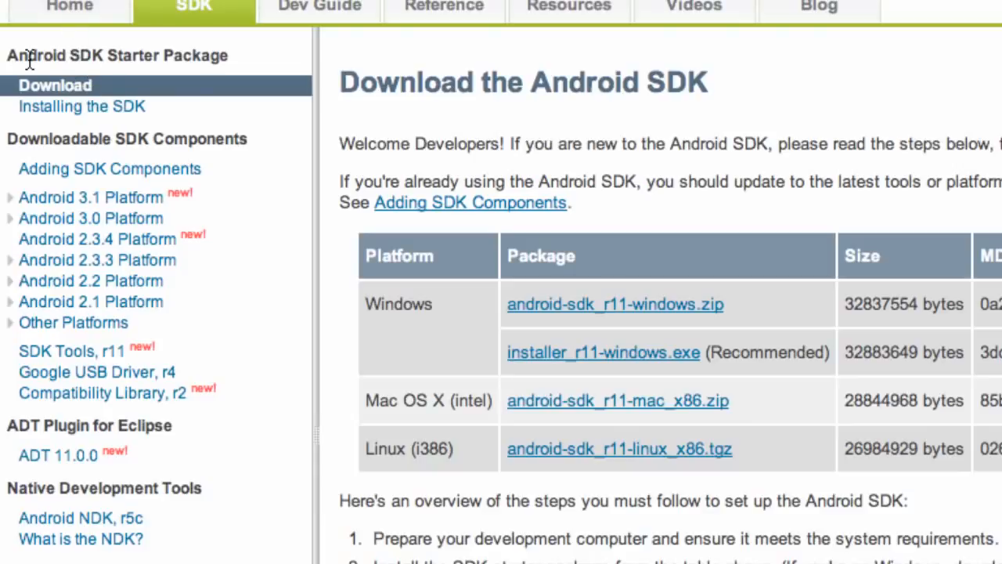
{"action": "left_click_drag", "start_coordinate": [30, 59], "coordinate": [103, 56]}
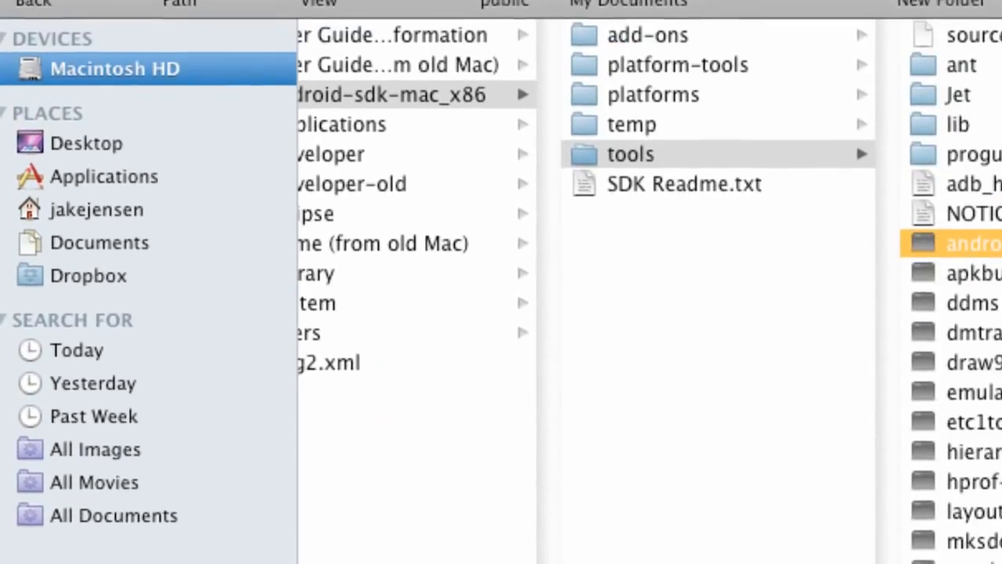
Extract the downloaded android-sdk mac_x86 zip archive in the home folder's Downloads.
{"action": "left_click", "coordinate": [110, 228]}
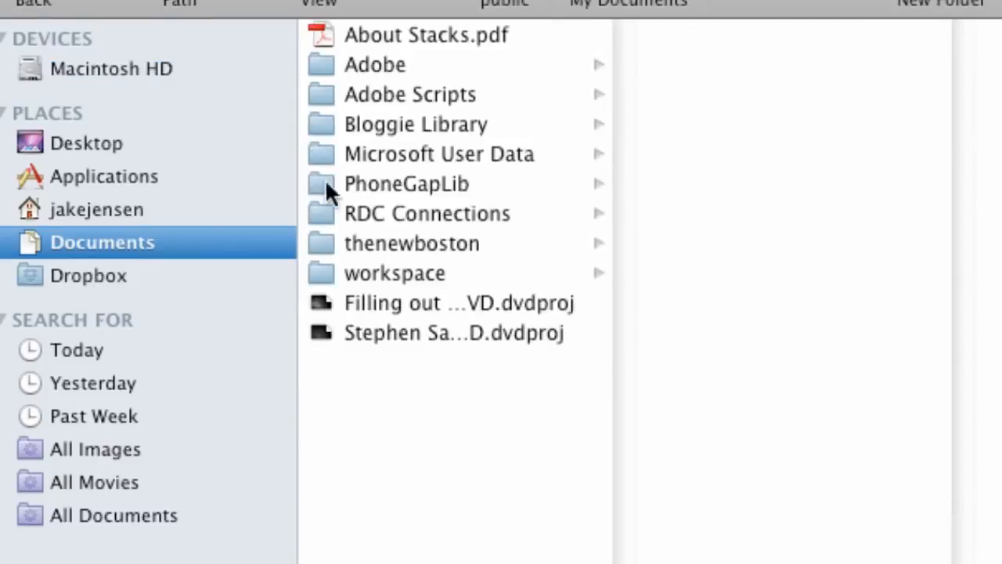
{"action": "left_click", "coordinate": [118, 68]}
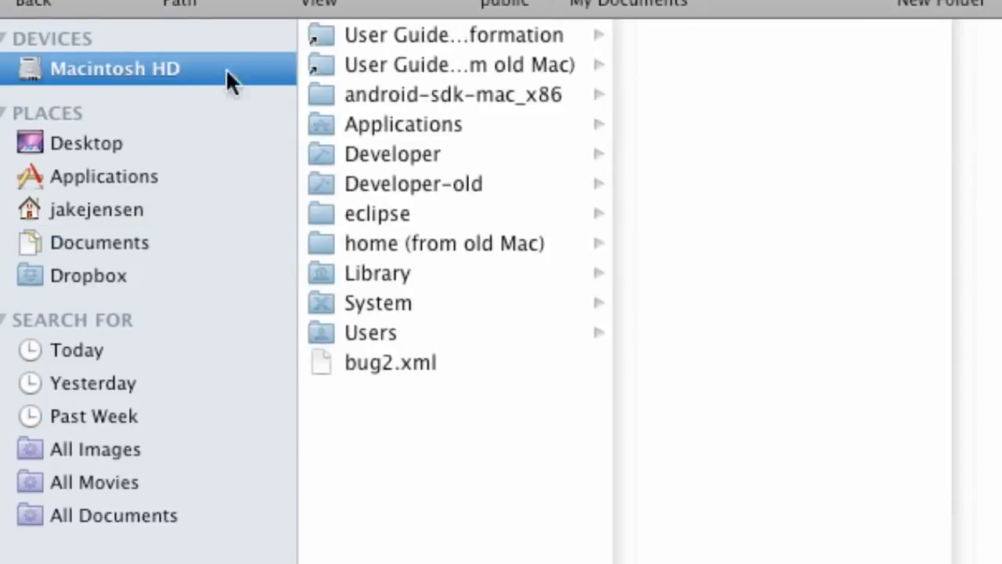
{"action": "left_click", "coordinate": [97, 218]}
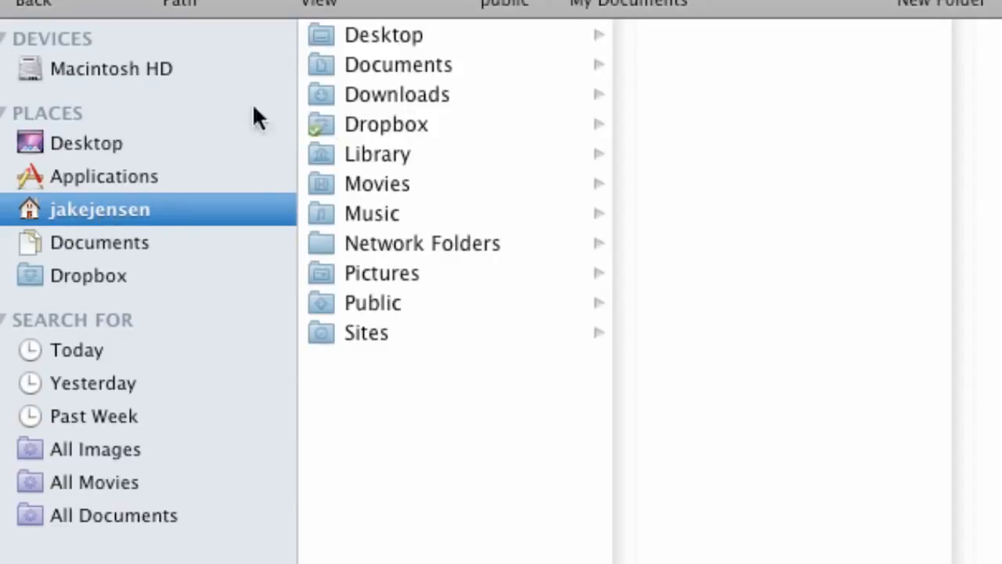
{"action": "left_click", "coordinate": [423, 95]}
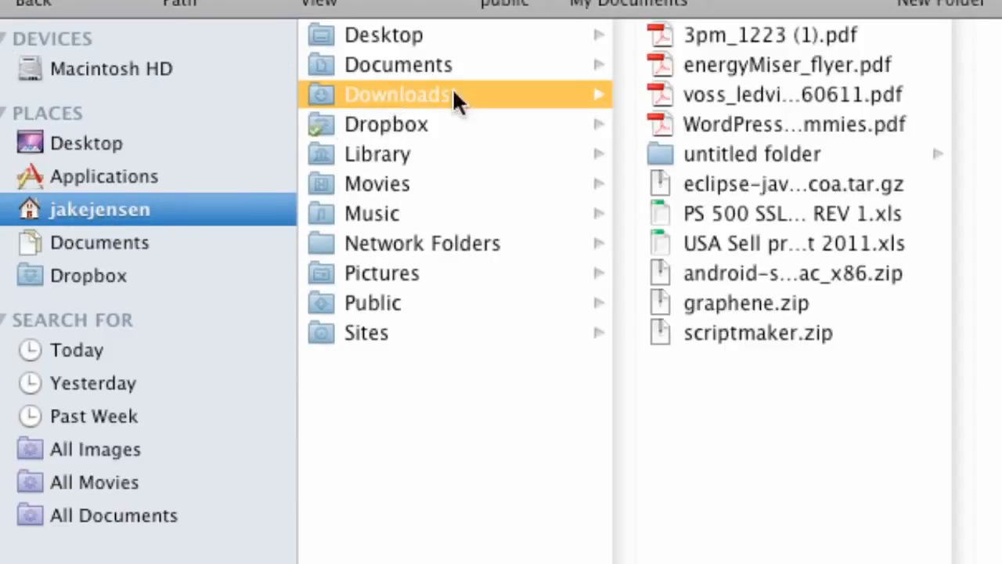
{"action": "left_click", "coordinate": [729, 275]}
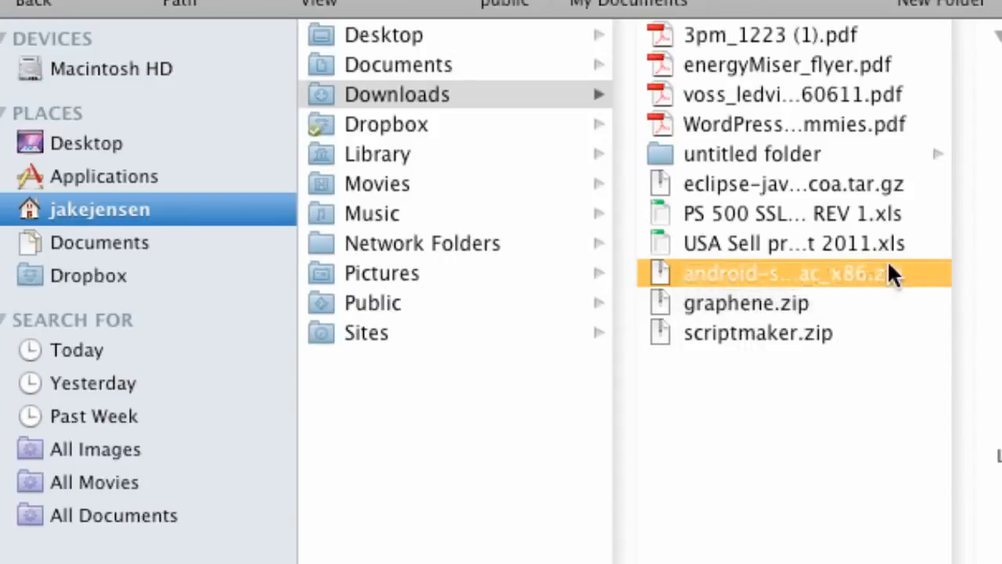
{"action": "double_click", "coordinate": [724, 268]}
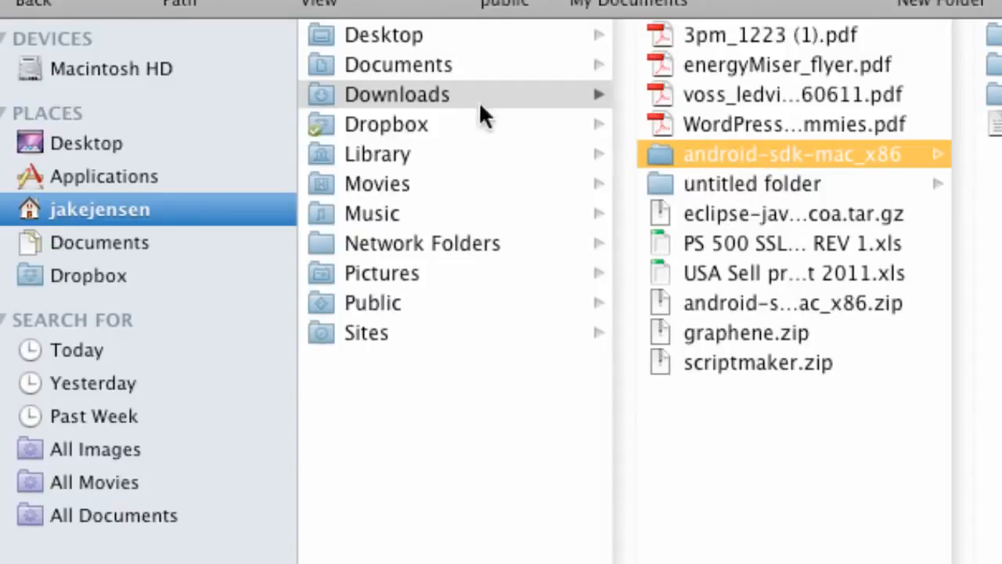
{"action": "mouse_move", "coordinate": [710, 154]}
{"action": "left_mouse_down"}
{"action": "mouse_move", "coordinate": [212, 67]}
{"action": "mouse_move", "coordinate": [409, 114]}
{"action": "mouse_move", "coordinate": [720, 150]}
{"action": "left_mouse_up"}
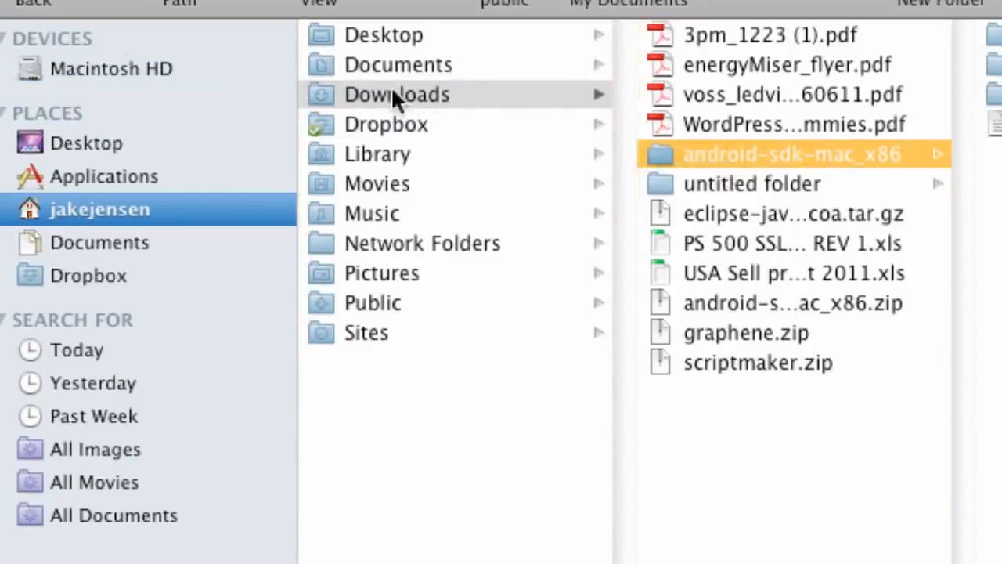
Open the tools folder of android-sdk-mac_x86 on Macintosh HD and select the android executable.
{"action": "left_click", "coordinate": [147, 84]}
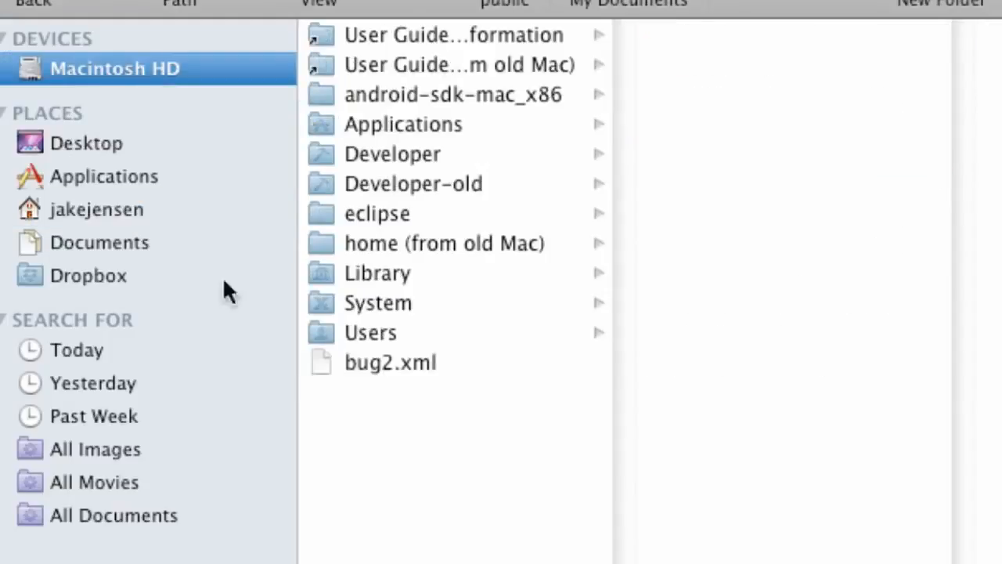
{"action": "left_click", "coordinate": [399, 91]}
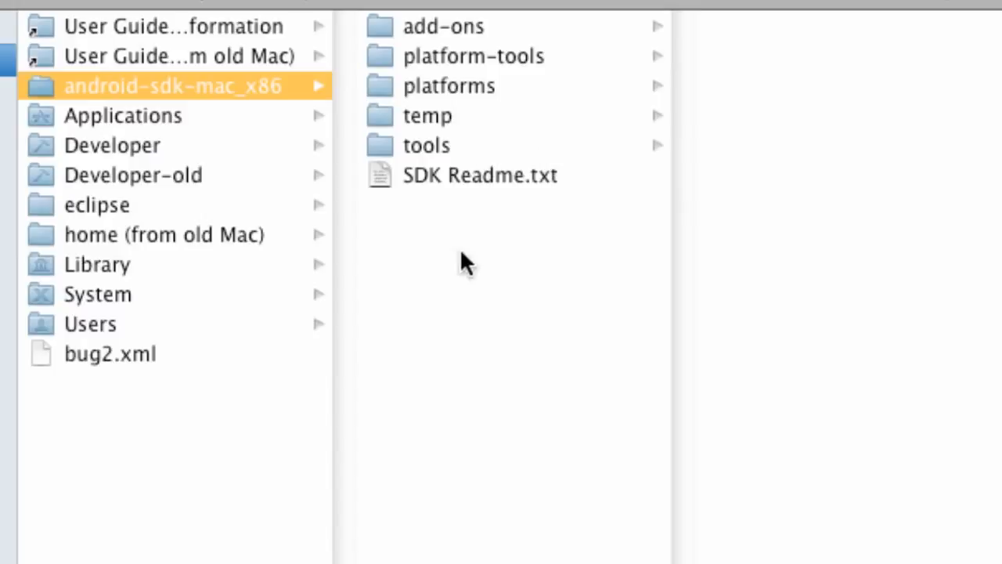
{"action": "left_click", "coordinate": [431, 144]}
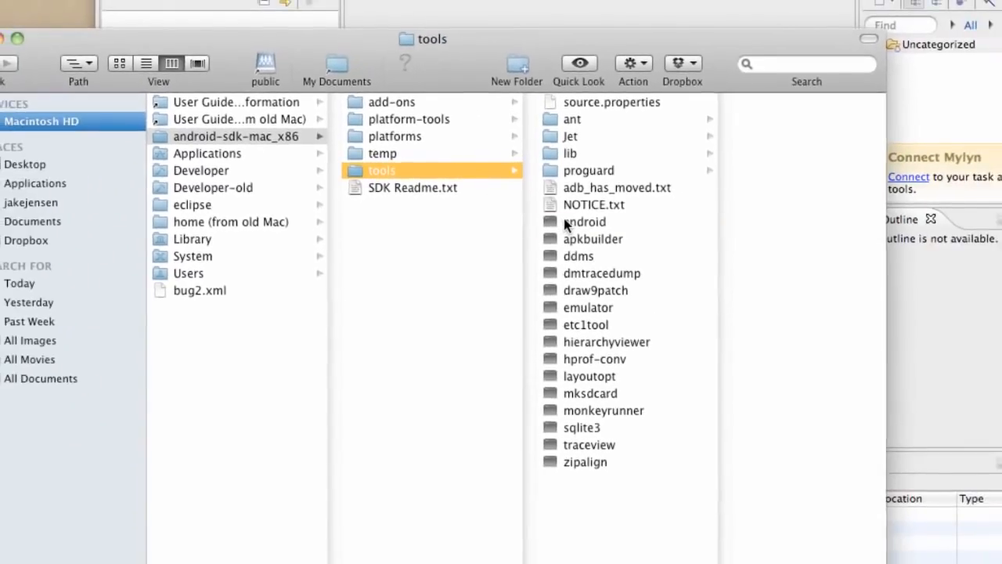
{"action": "left_click", "coordinate": [777, 235]}
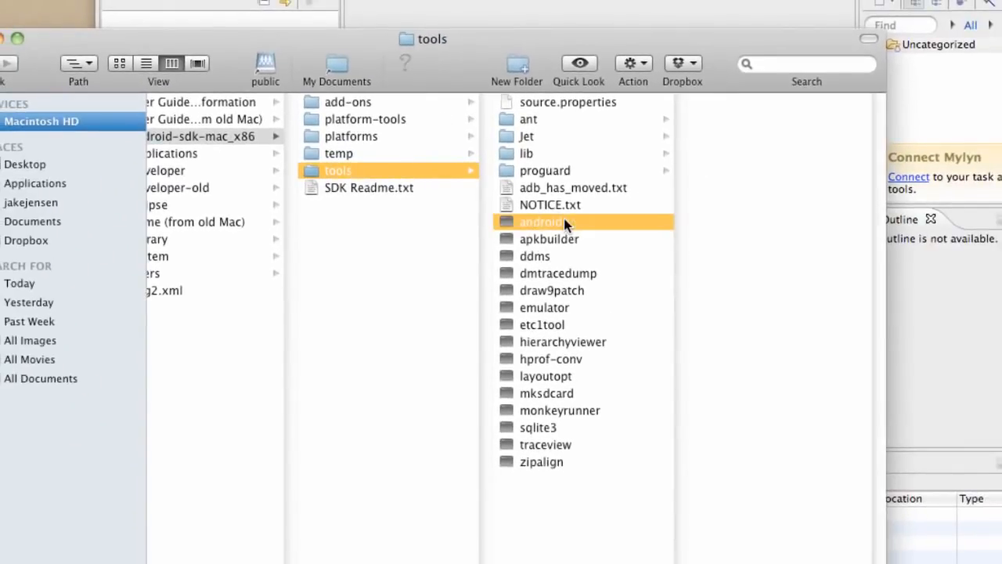
{"action": "double_click", "coordinate": [559, 221]}
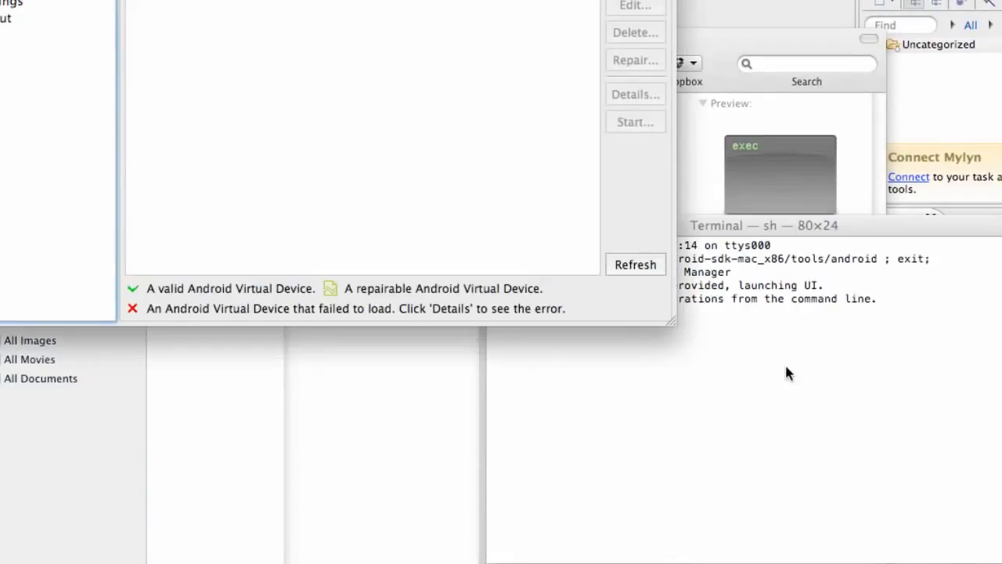
{"action": "left_click", "coordinate": [784, 367]}
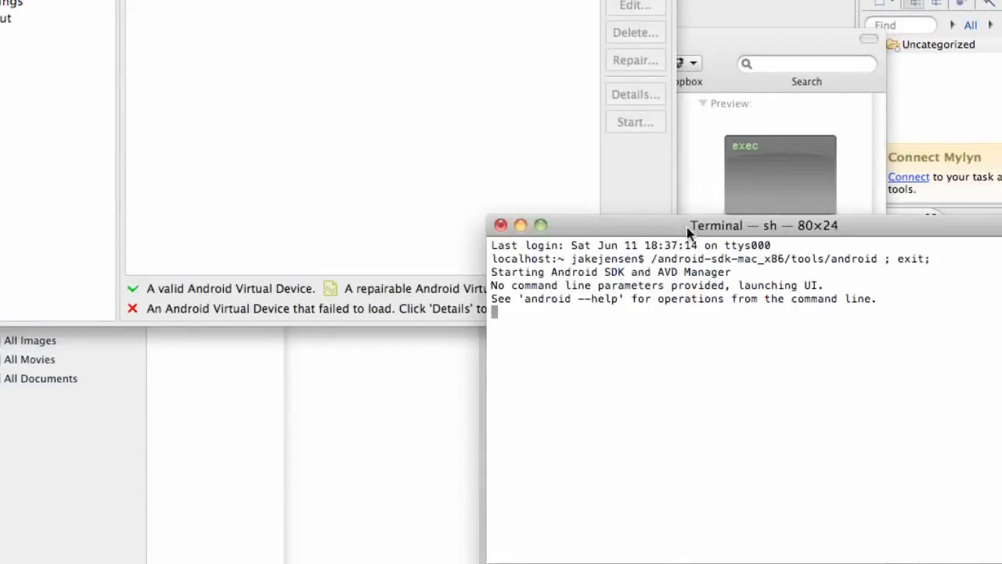
{"action": "left_click", "coordinate": [502, 225]}
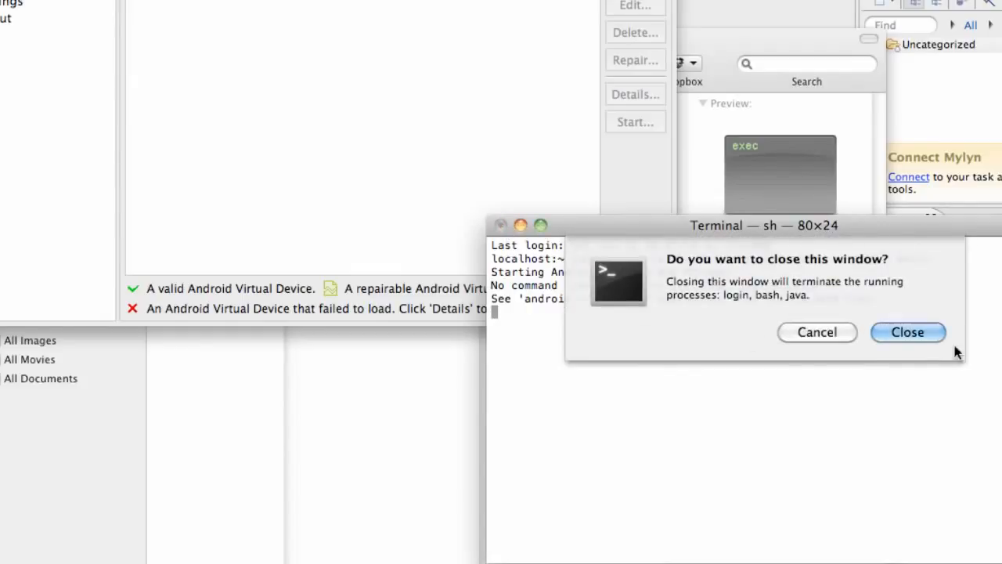
{"action": "left_click", "coordinate": [921, 335]}
{"action": "left_click", "coordinate": [750, 229]}
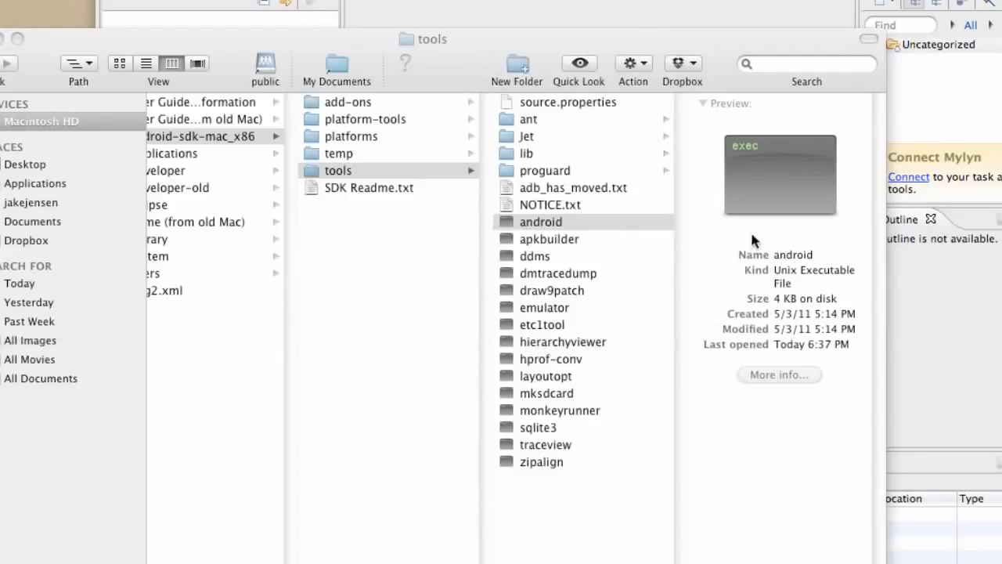
Launch the android executable and mark SDK Platform Android 2.2, API 8, revision 2 for installation from the available Android Repository packages.
{"action": "double_click", "coordinate": [522, 222]}
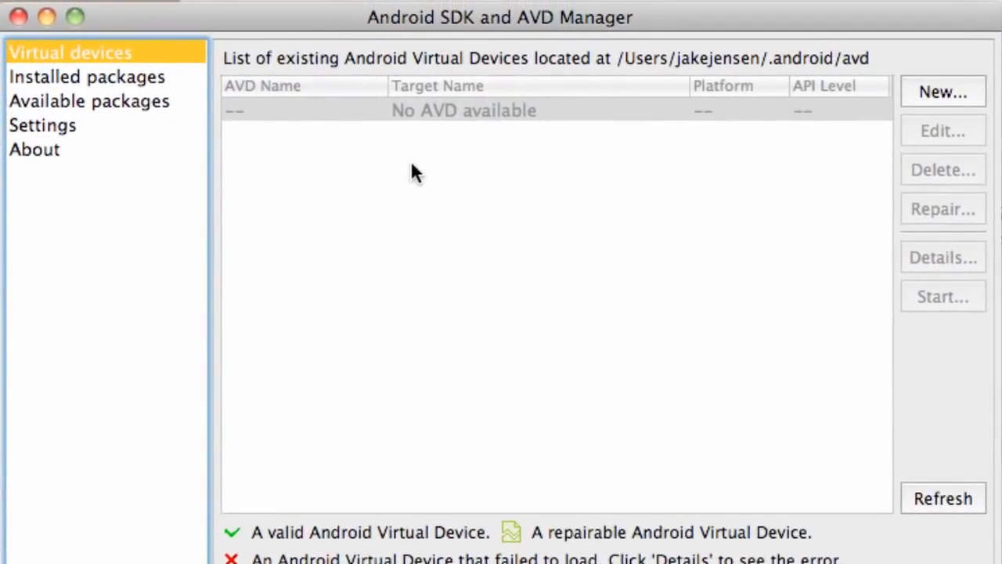
{"action": "left_click", "coordinate": [74, 108]}
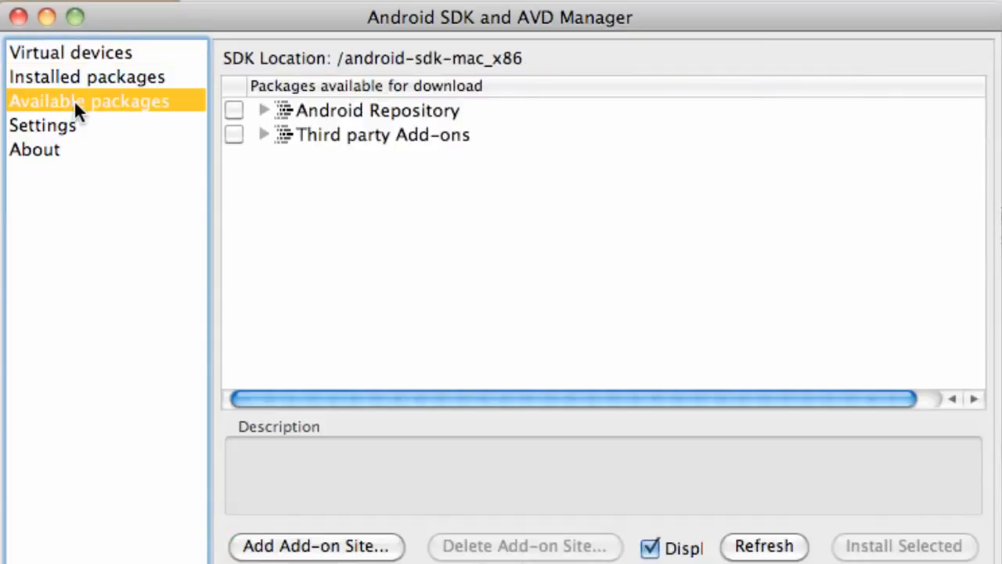
{"action": "left_click", "coordinate": [262, 110]}
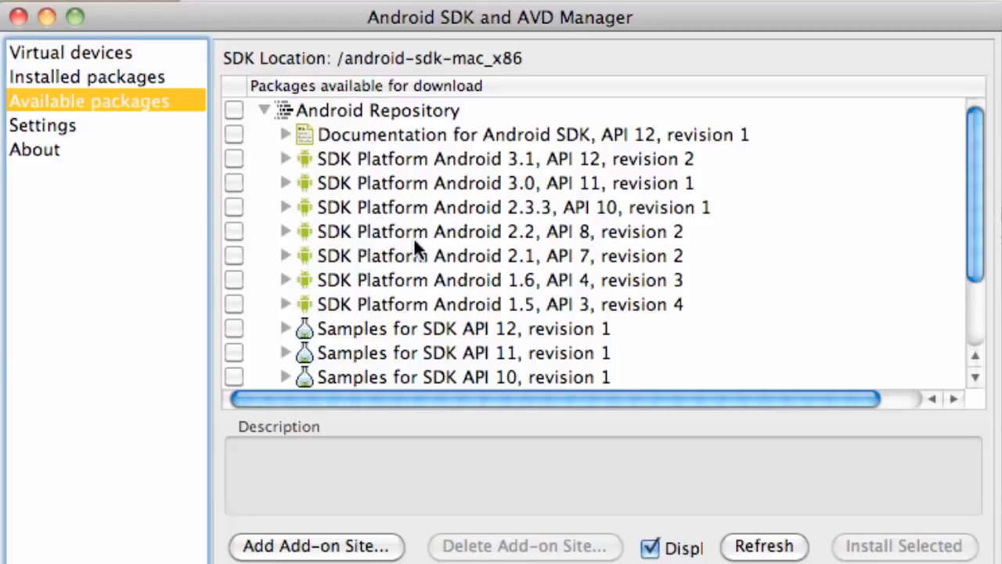
{"action": "left_click", "coordinate": [232, 232]}
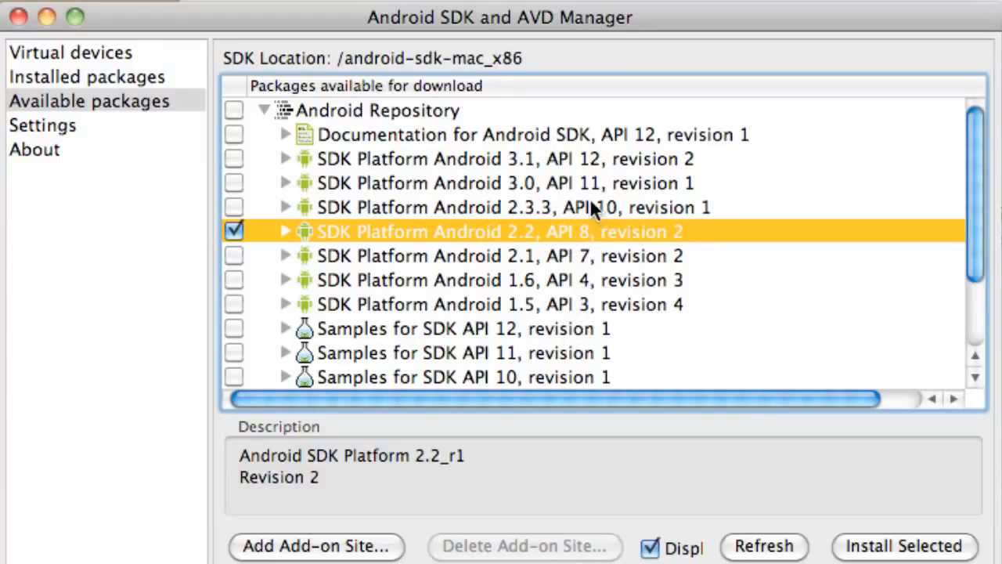
Mark Google APIs by Google Inc., Android API 8, revision 2 for installation from the third-party add-ons.
{"action": "scroll", "coordinate": [590, 210], "scroll_direction": "right", "scroll_amount": 1}
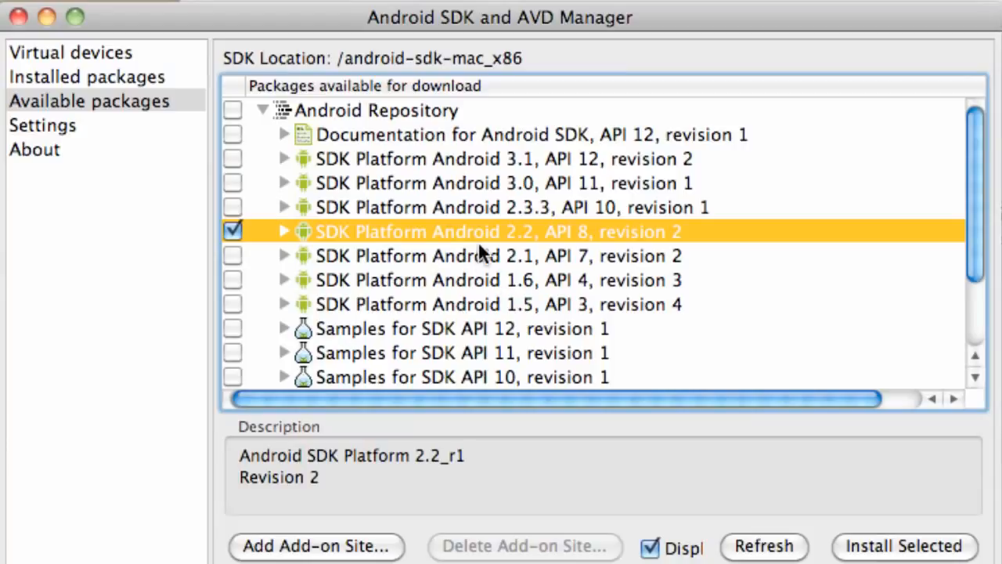
{"action": "scroll", "coordinate": [447, 280], "scroll_direction": "down", "scroll_amount": 4}
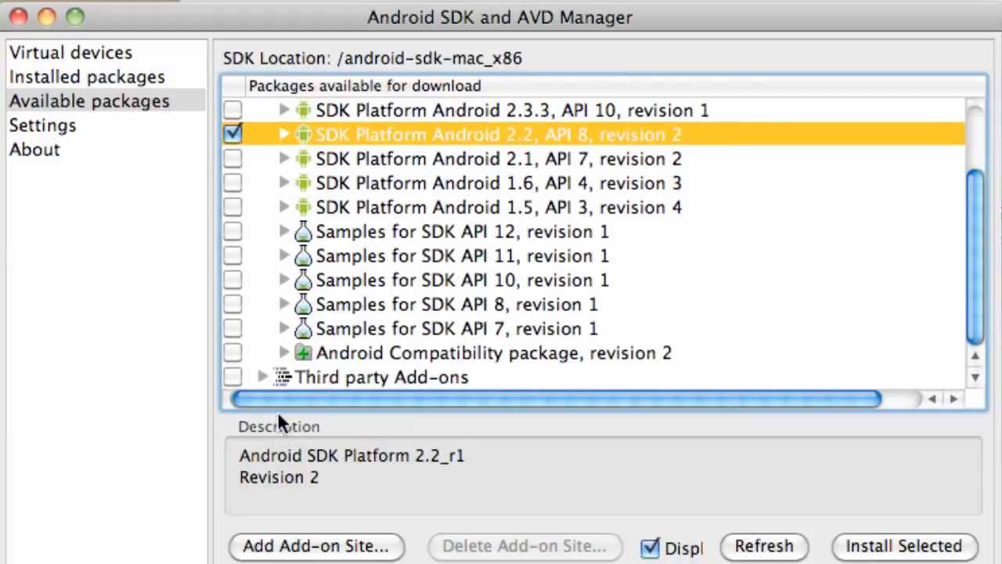
{"action": "left_click", "coordinate": [261, 377]}
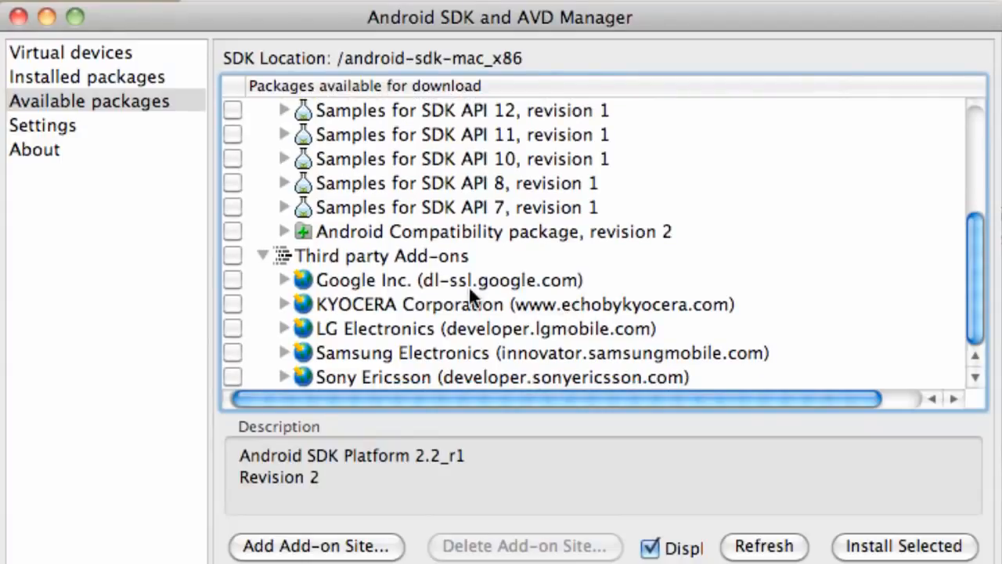
{"action": "left_click", "coordinate": [278, 279]}
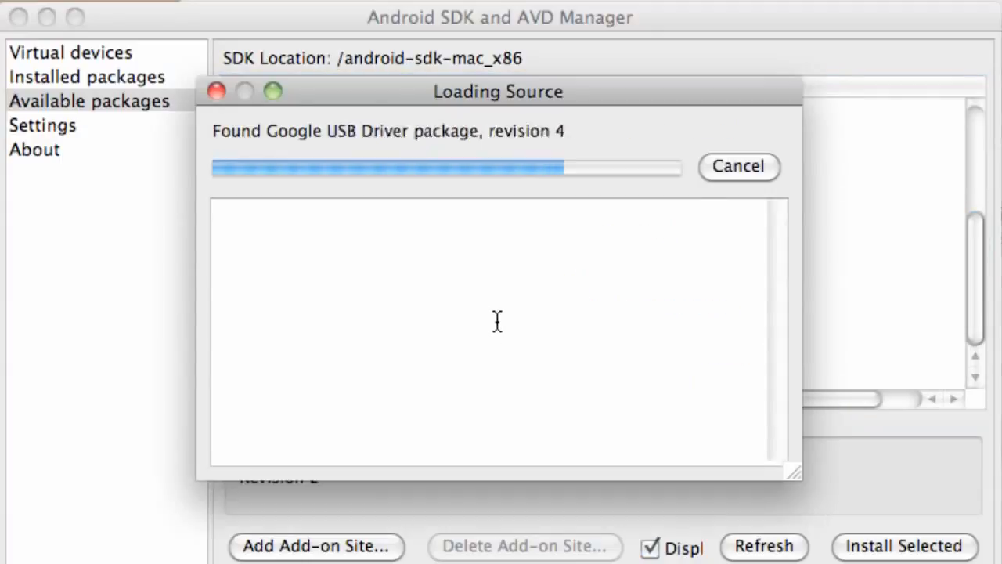
{"action": "scroll", "coordinate": [496, 314], "scroll_direction": "down", "scroll_amount": 4}
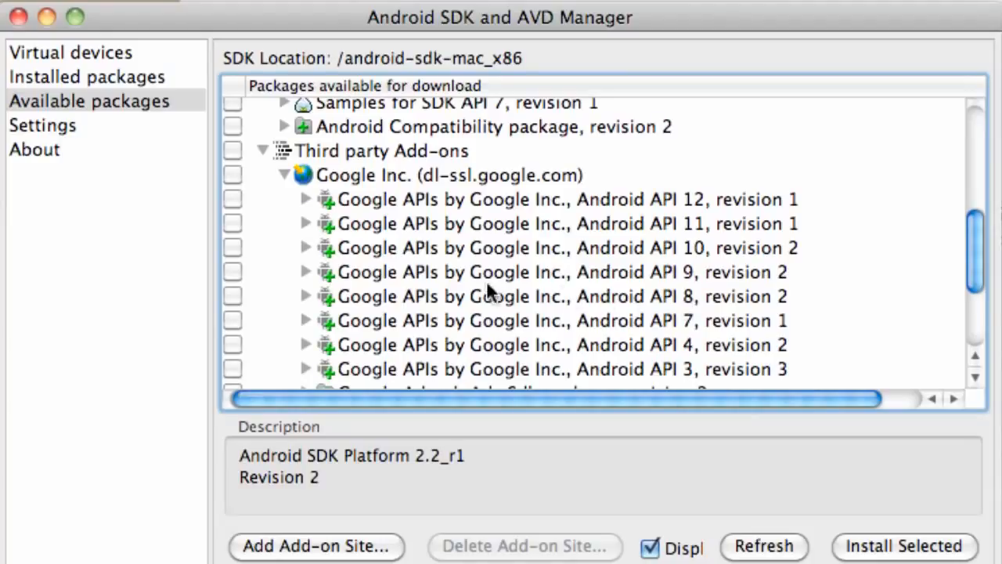
{"action": "left_click", "coordinate": [235, 294]}
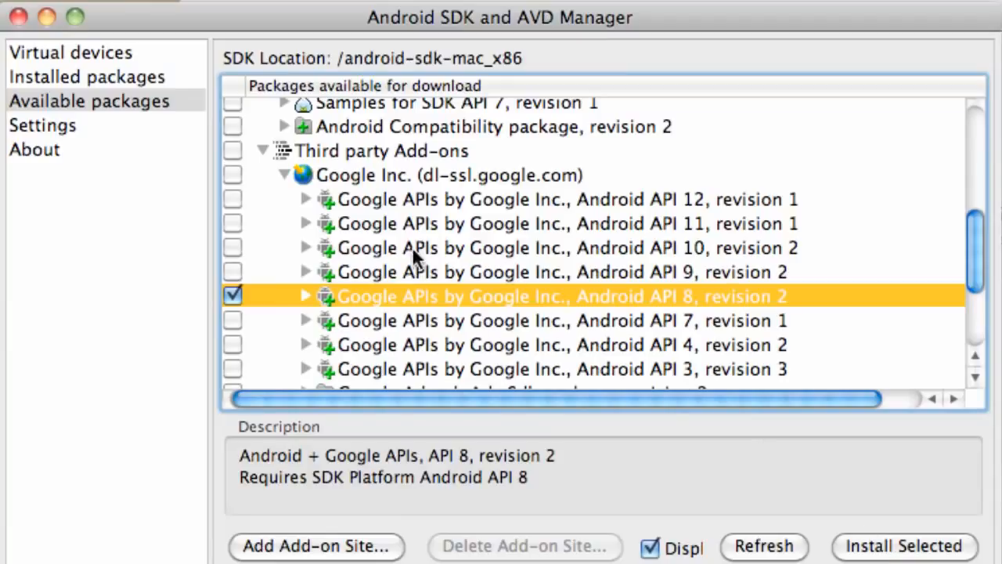
Install the selected packages with all licenses accepted and ADB restarted, and display the list of installed packages.
{"action": "left_click", "coordinate": [907, 547]}
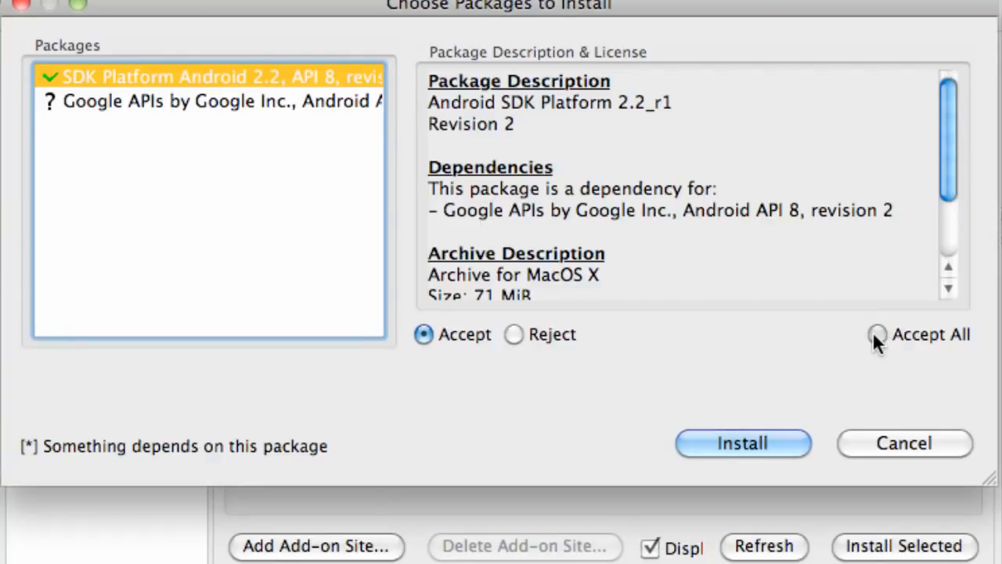
{"action": "left_click", "coordinate": [875, 334]}
{"action": "left_click", "coordinate": [747, 442]}
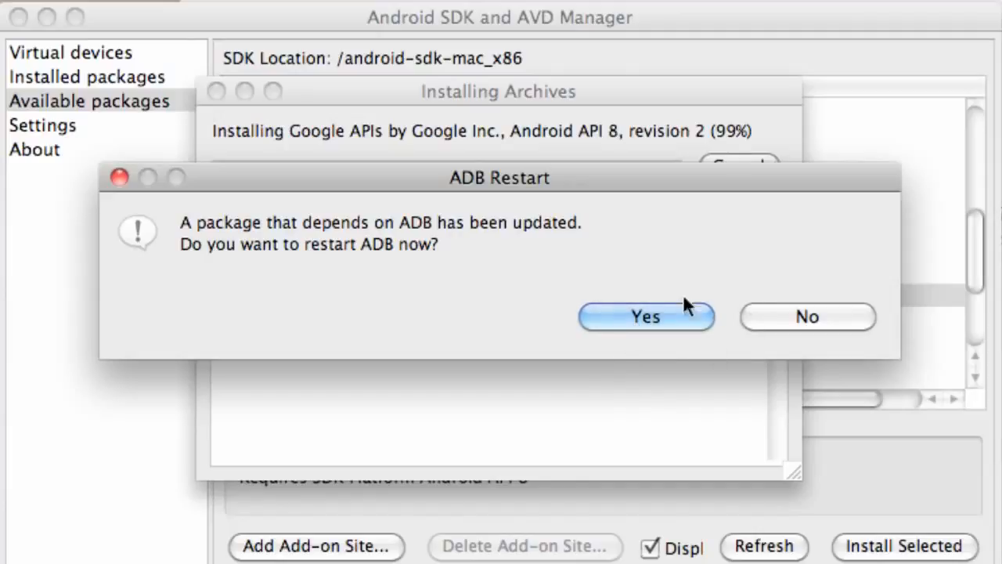
{"action": "left_click", "coordinate": [604, 319]}
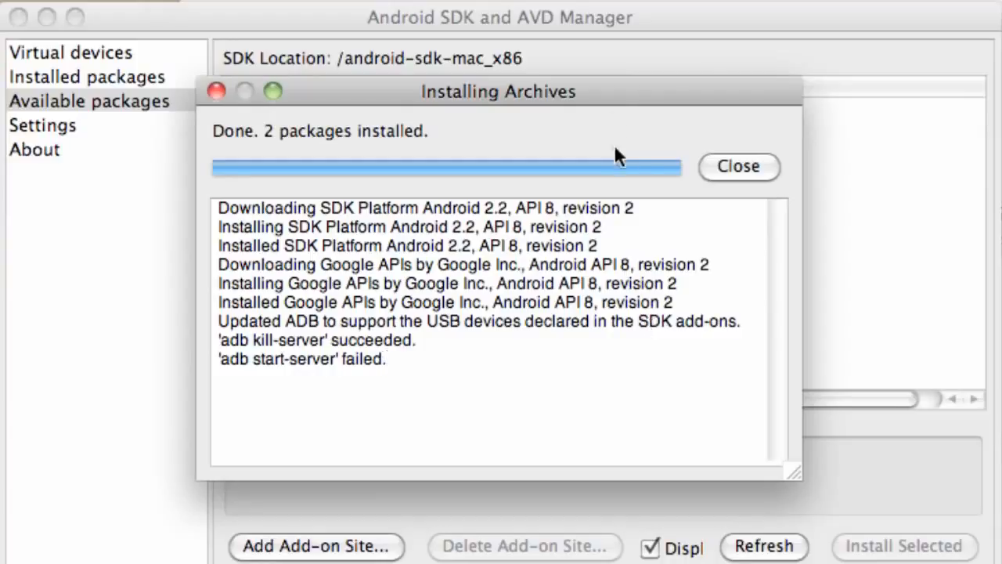
{"action": "left_click", "coordinate": [745, 170]}
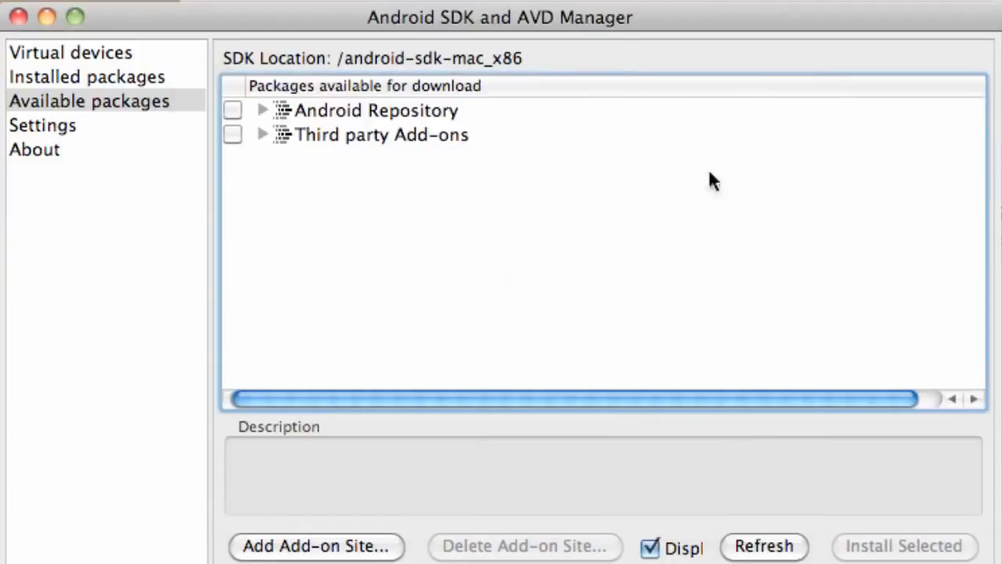
{"action": "left_click", "coordinate": [100, 82]}
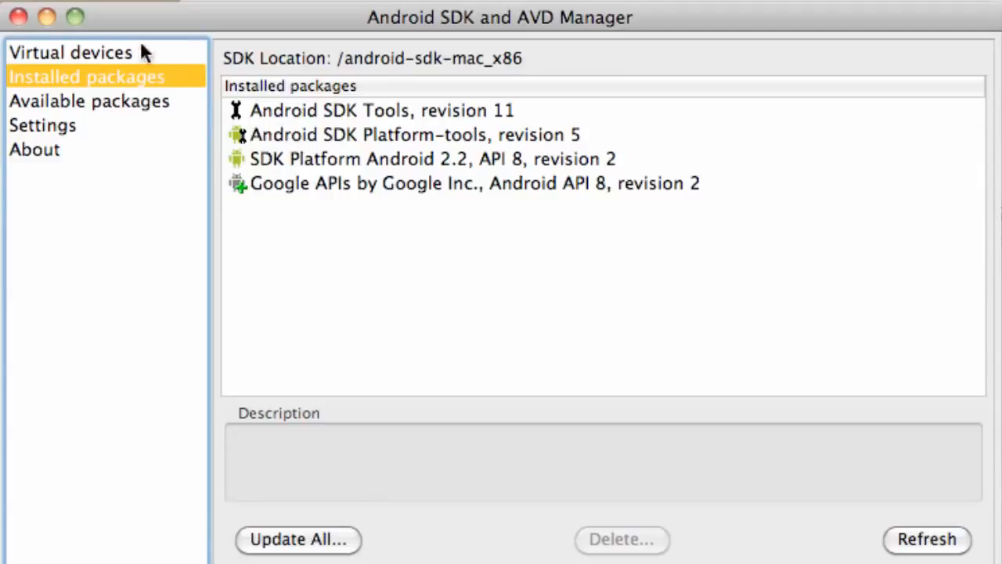
Start a new Android virtual device named droidX that targets Android 2.2 - API Level 8.
{"action": "left_click", "coordinate": [110, 56]}
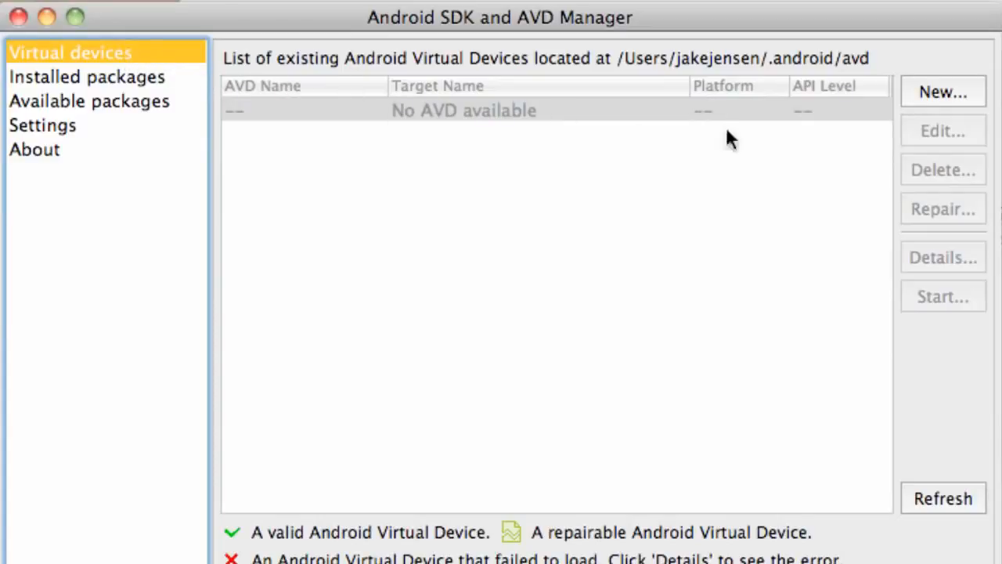
{"action": "left_click", "coordinate": [962, 92]}
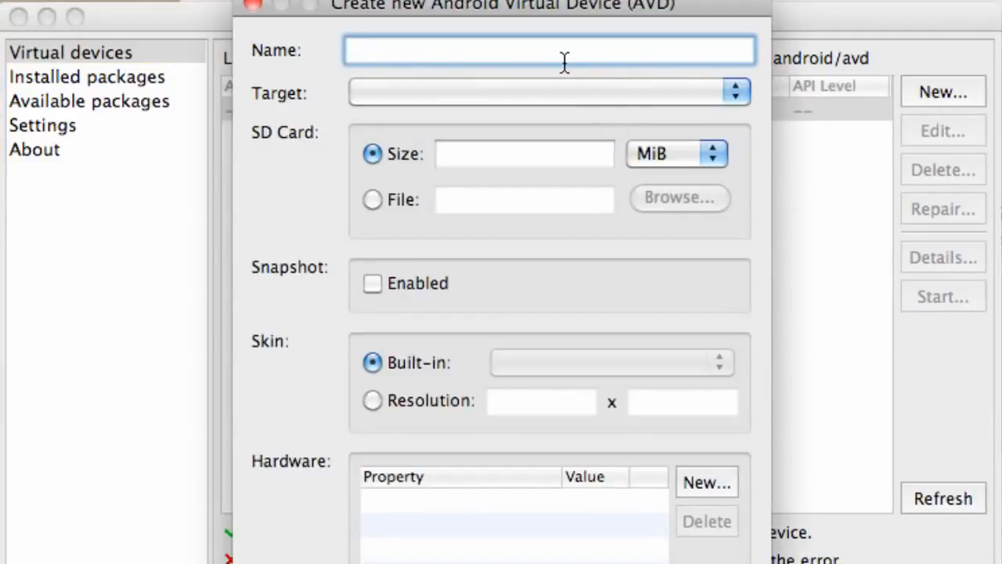
{"action": "type", "text": "droidX"}
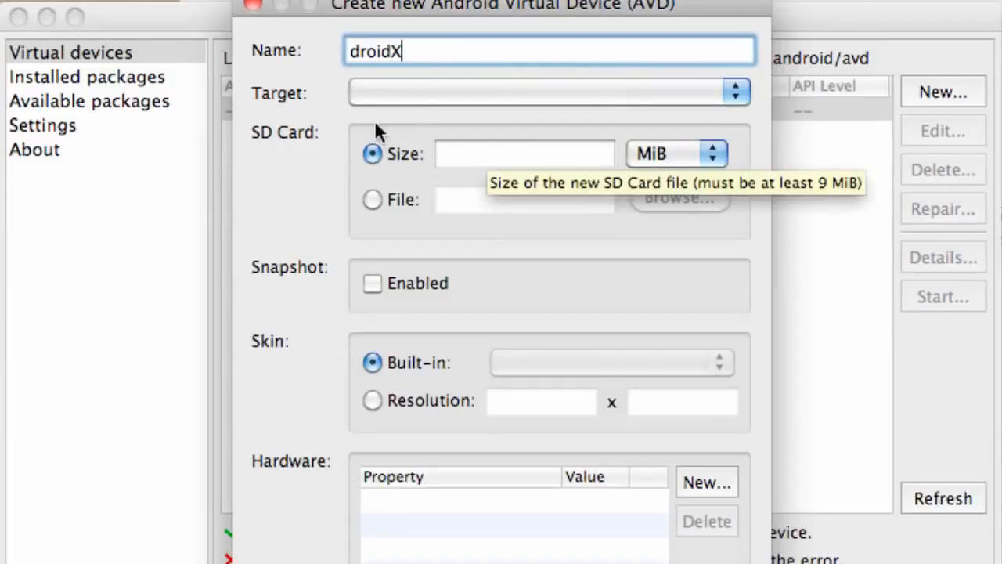
{"action": "left_click", "coordinate": [395, 95]}
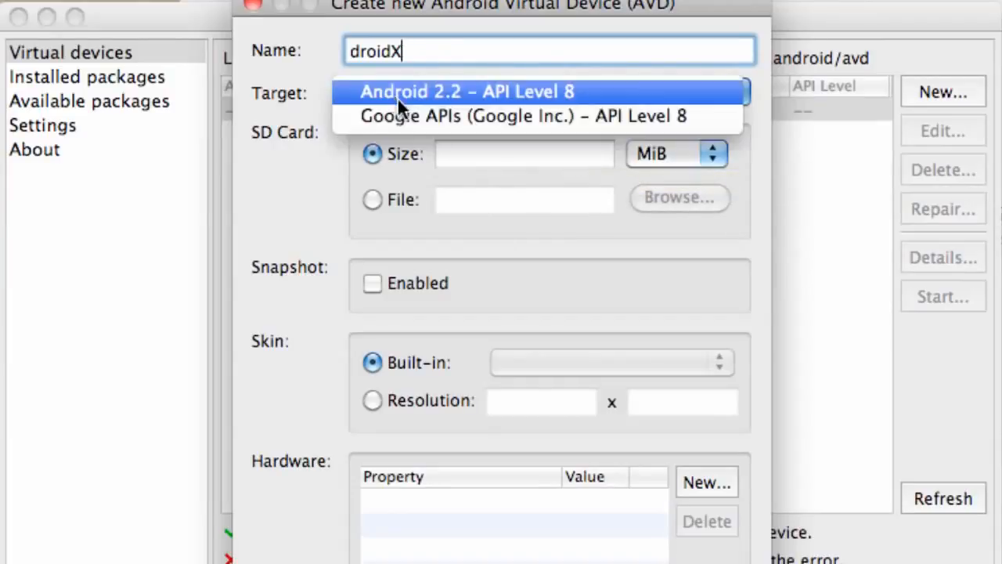
{"action": "left_click", "coordinate": [440, 90]}
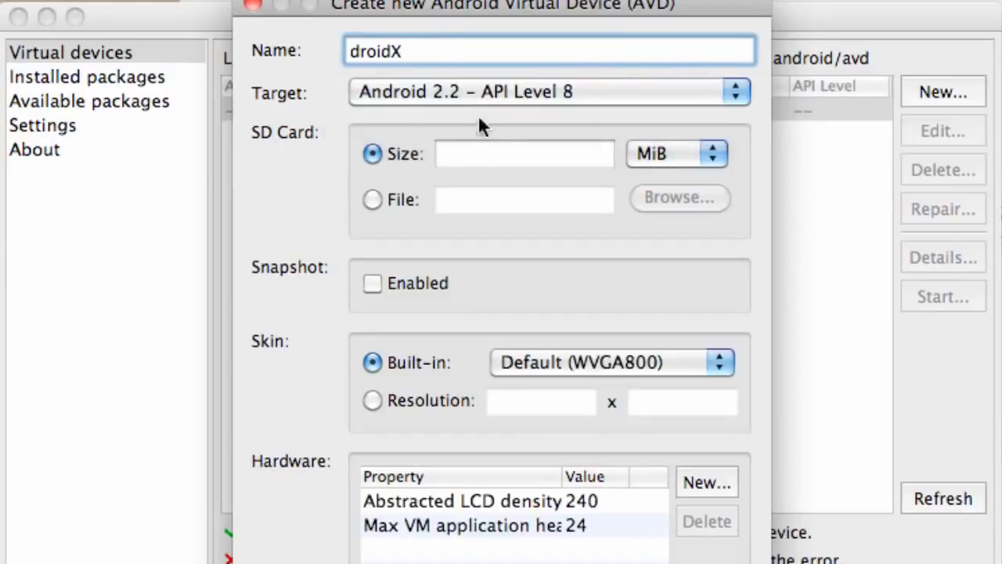
Set the SD card size to 100 MiB, create the virtual device and dismiss the creation result.
{"action": "left_click", "coordinate": [514, 155]}
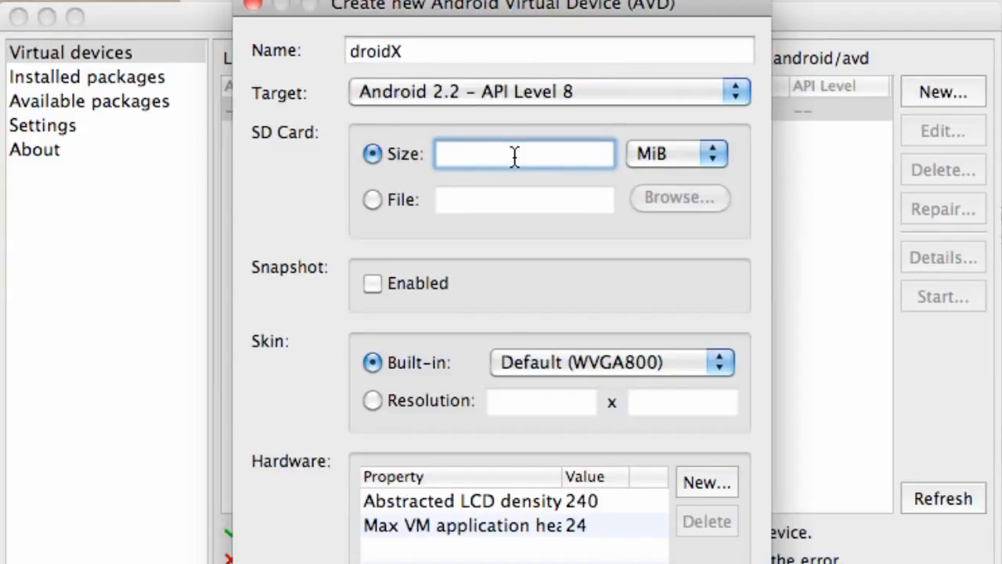
{"action": "type", "text": "100"}
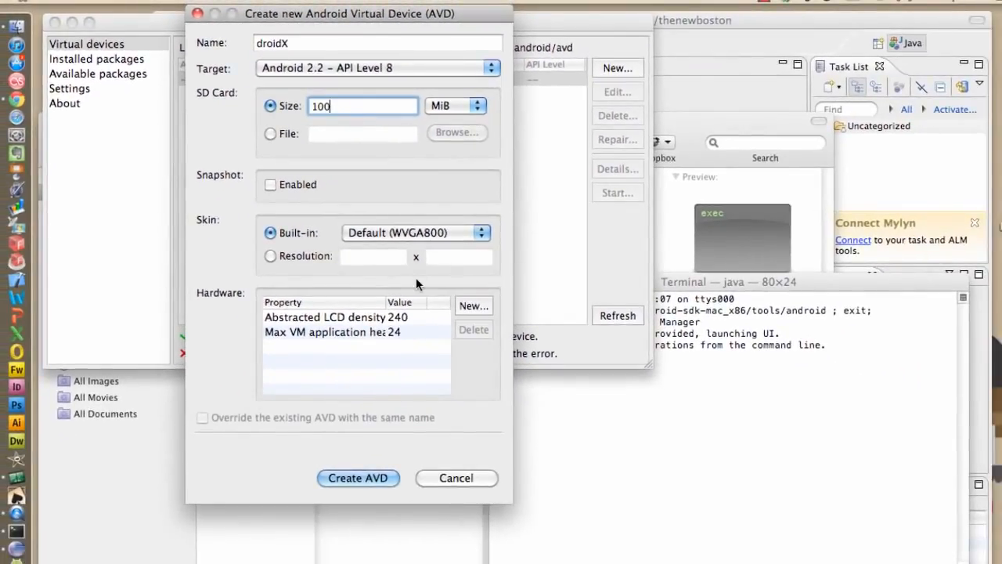
{"action": "left_click", "coordinate": [368, 480]}
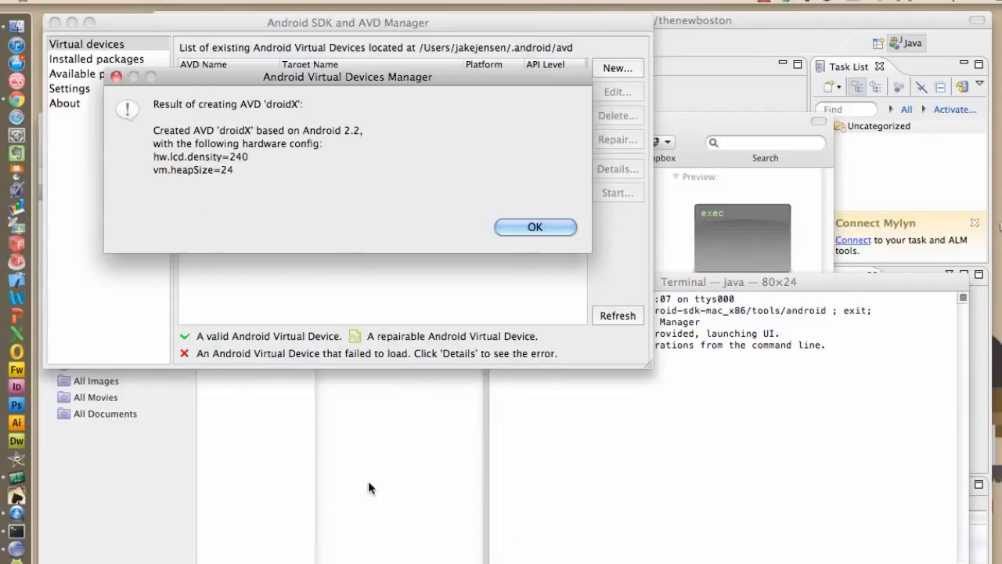
{"action": "left_click", "coordinate": [369, 548]}
{"action": "left_click", "coordinate": [361, 69]}
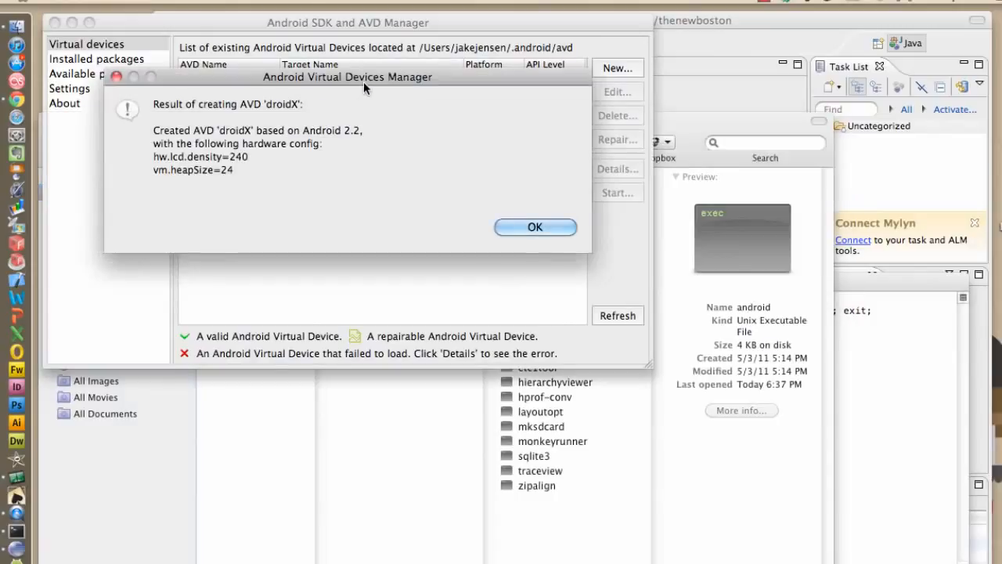
{"action": "left_click", "coordinate": [538, 225]}
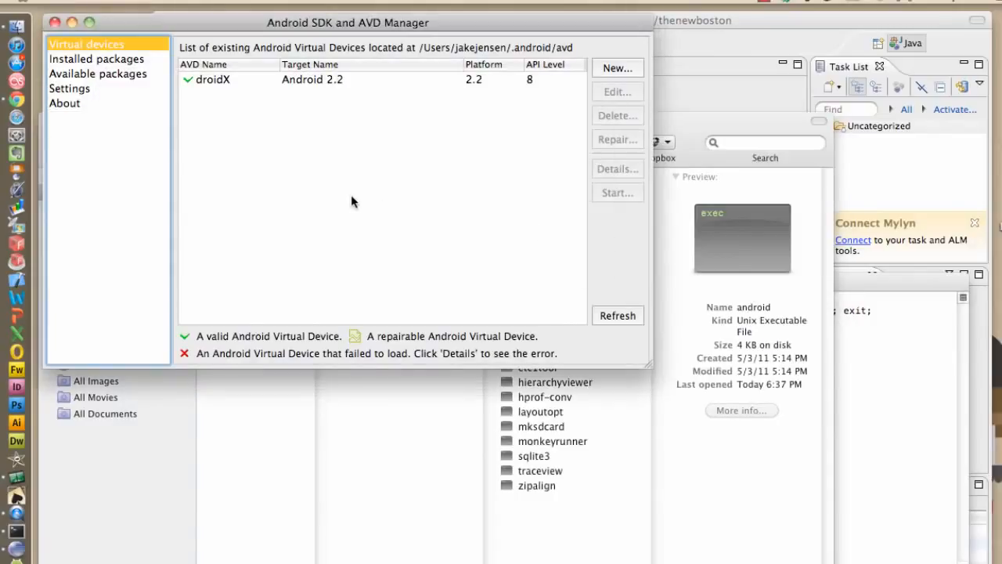